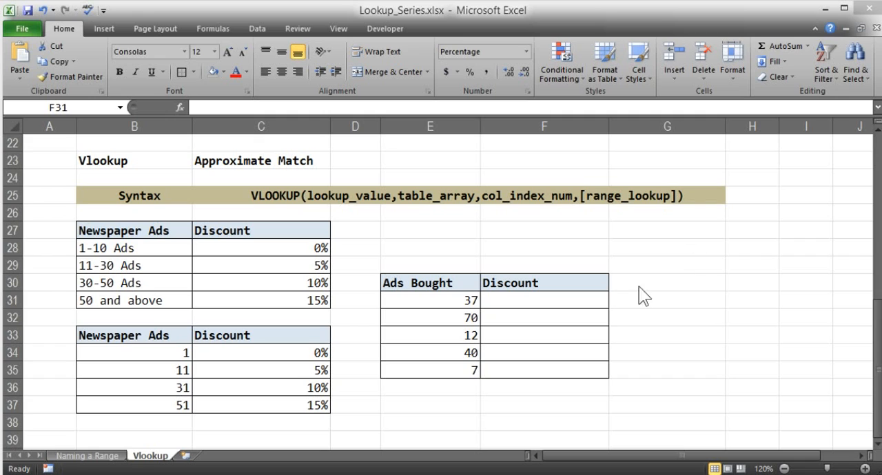
Step: Examine the Ads Bought value in E31, its bracket and discount in the upper table, and the numeric thresholds in B34:B37
{"action": "left_click", "coordinate": [465, 300]}
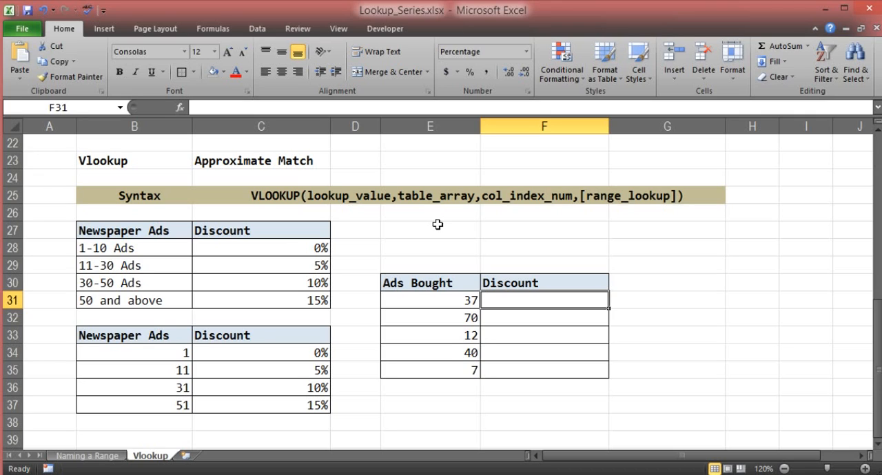
{"action": "left_click", "coordinate": [461, 303]}
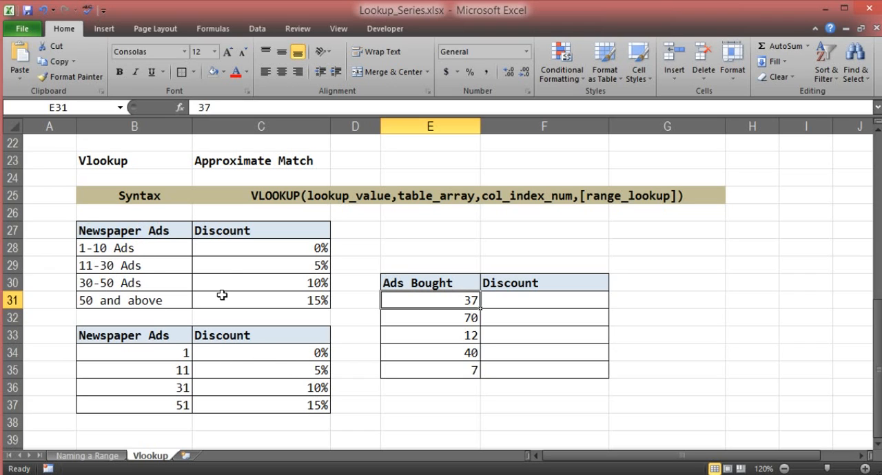
{"action": "left_click", "coordinate": [136, 284]}
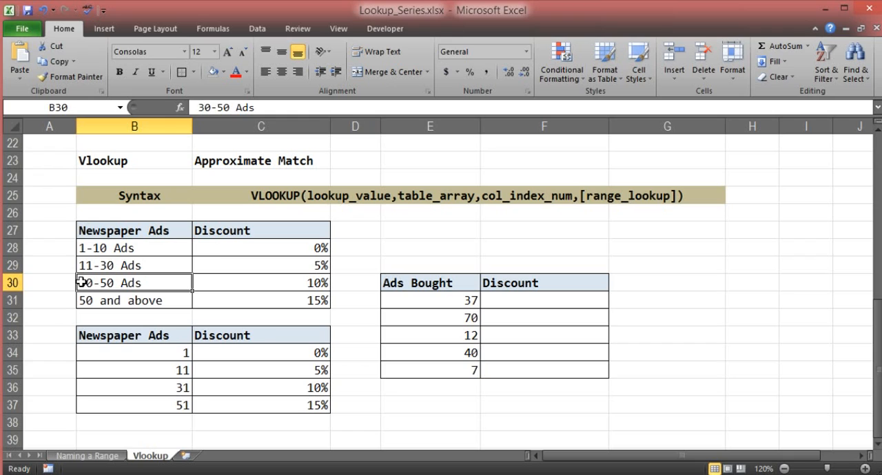
{"action": "left_click", "coordinate": [241, 283]}
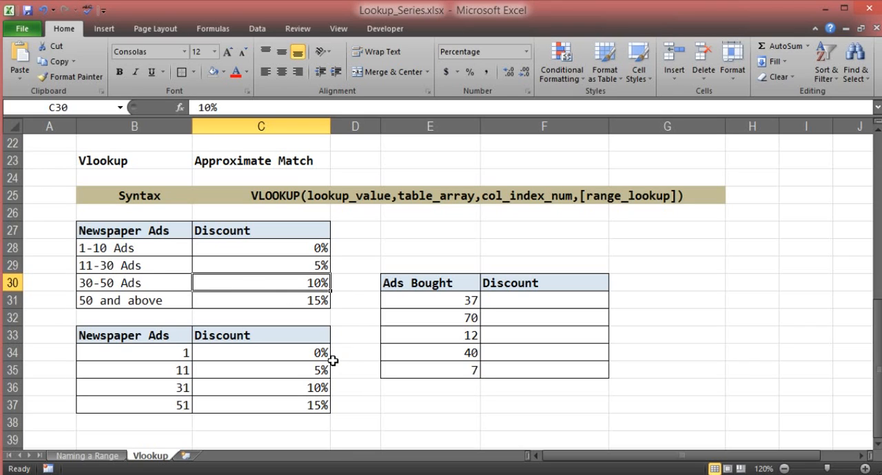
{"action": "left_click", "coordinate": [160, 354]}
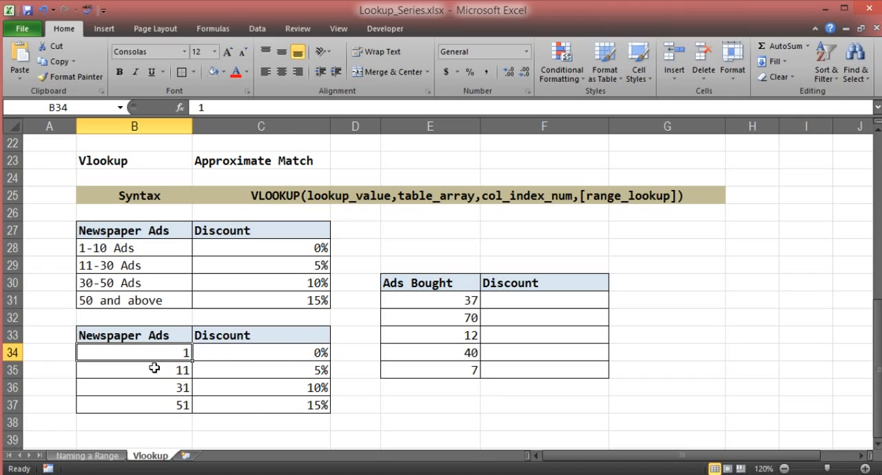
{"action": "left_click", "coordinate": [154, 368]}
{"action": "left_click", "coordinate": [163, 388]}
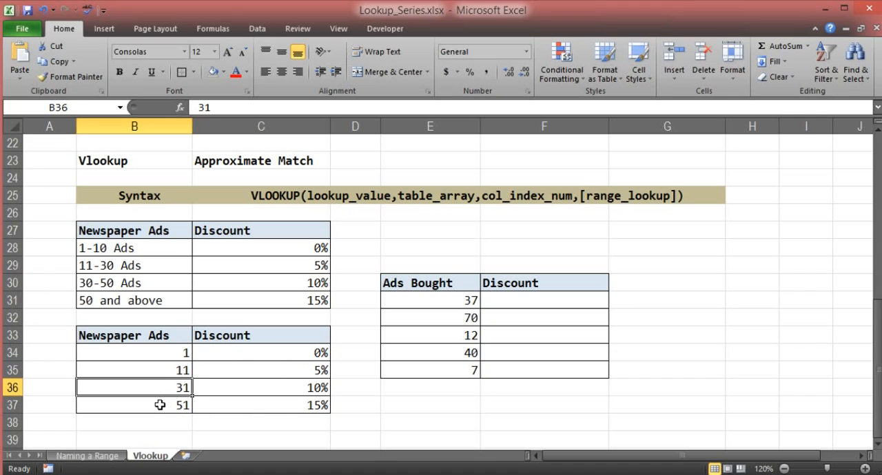
{"action": "left_click", "coordinate": [158, 406]}
{"action": "left_click", "coordinate": [163, 354]}
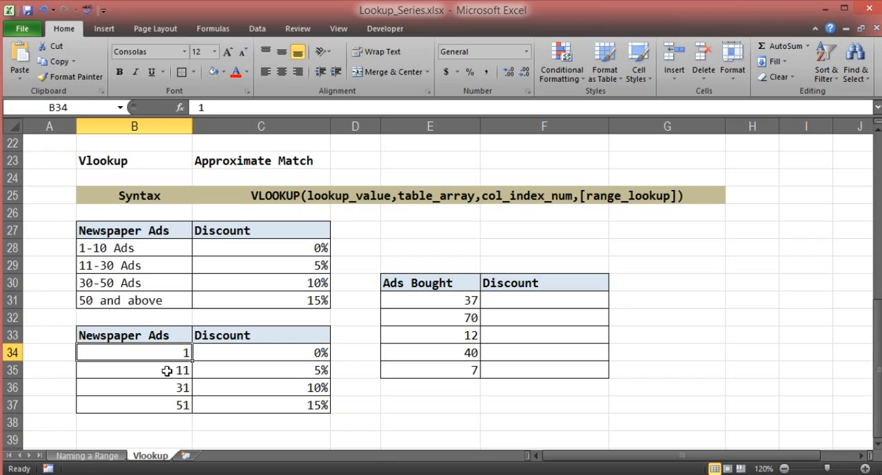
{"action": "left_click", "coordinate": [169, 369]}
{"action": "left_click", "coordinate": [166, 354]}
{"action": "left_click", "coordinate": [166, 370]}
{"action": "left_click", "coordinate": [163, 389]}
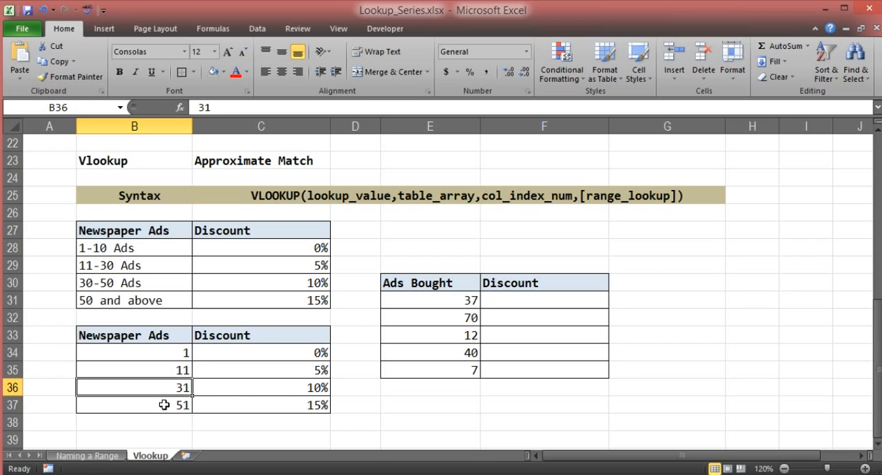
{"action": "left_click", "coordinate": [164, 405]}
{"action": "left_click", "coordinate": [167, 353]}
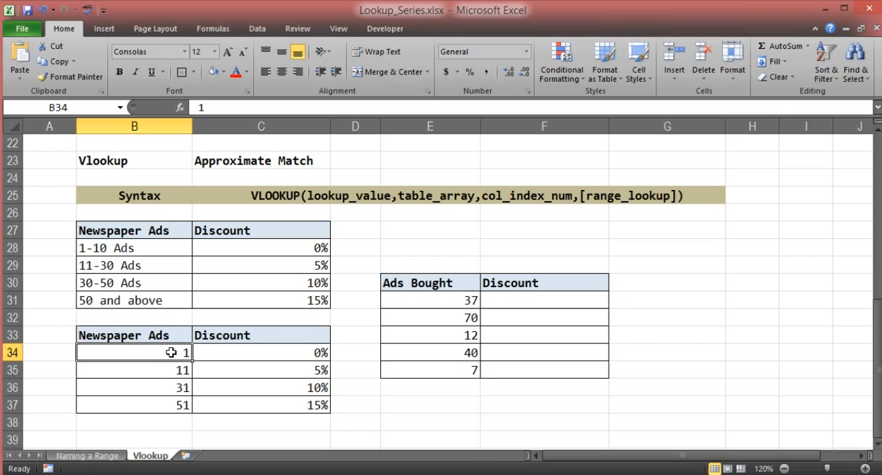
Step: Compare the Ads Bought value in E31 with each threshold in B34:B37 to find its bracket and corresponding discount
{"action": "left_click", "coordinate": [417, 301]}
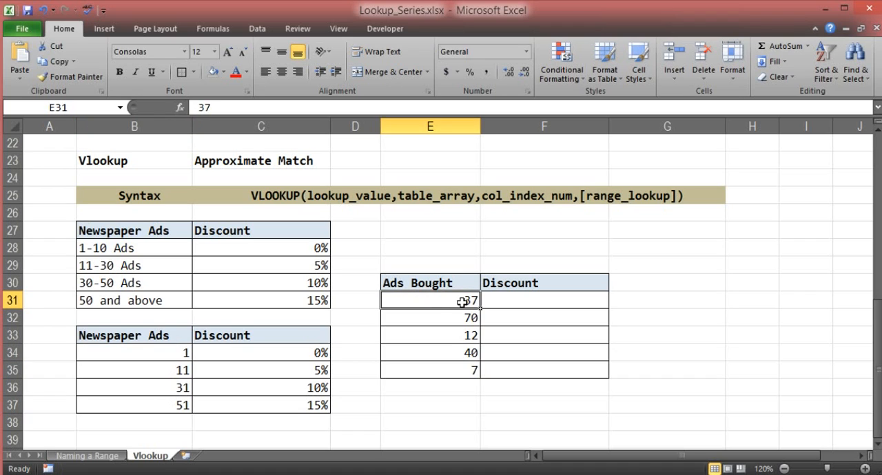
{"action": "left_click", "coordinate": [184, 352]}
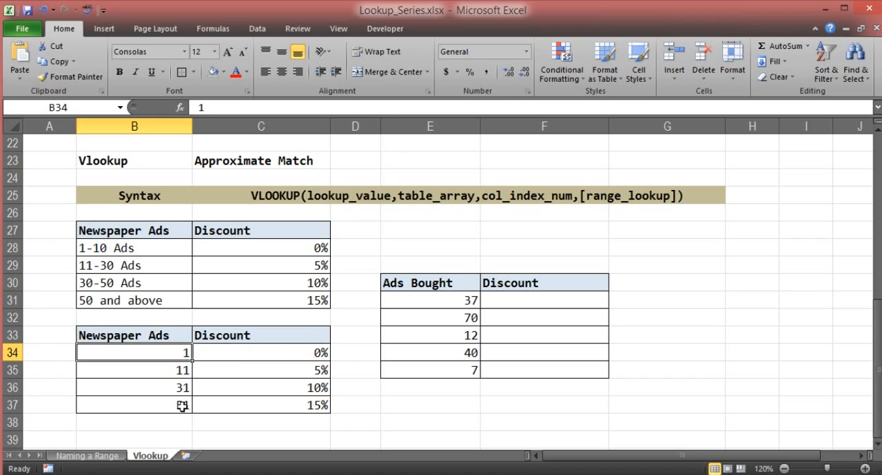
{"action": "left_click", "coordinate": [175, 367]}
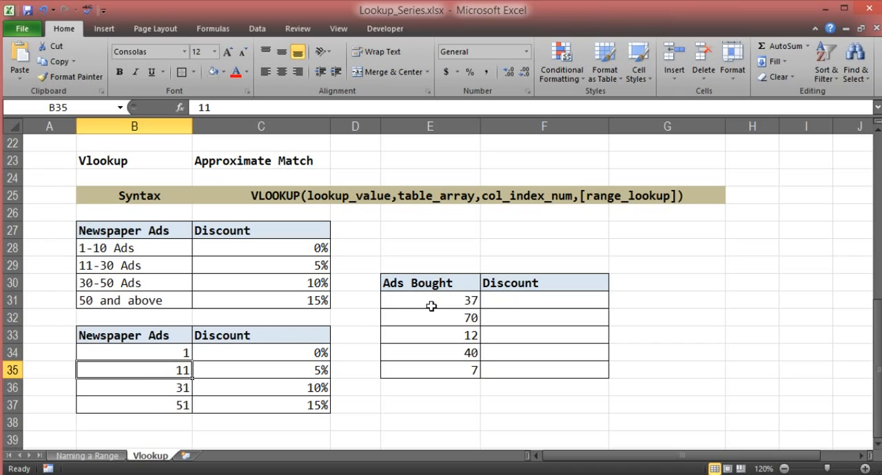
{"action": "left_click", "coordinate": [167, 388]}
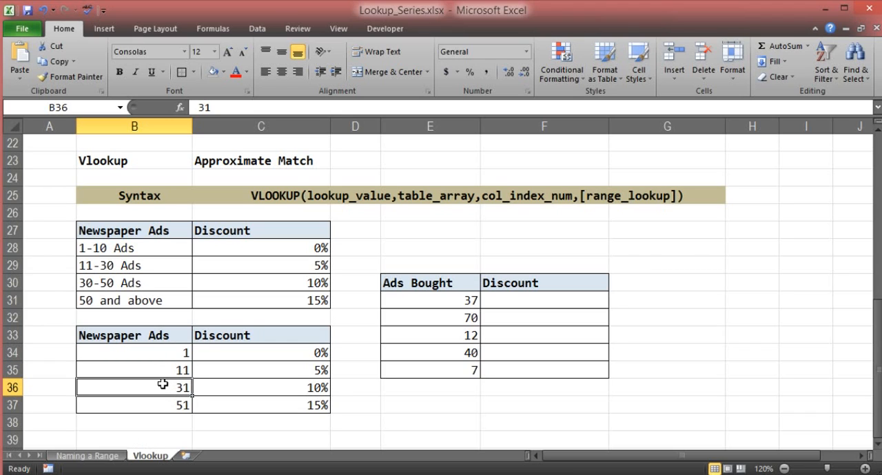
{"action": "left_click", "coordinate": [165, 406]}
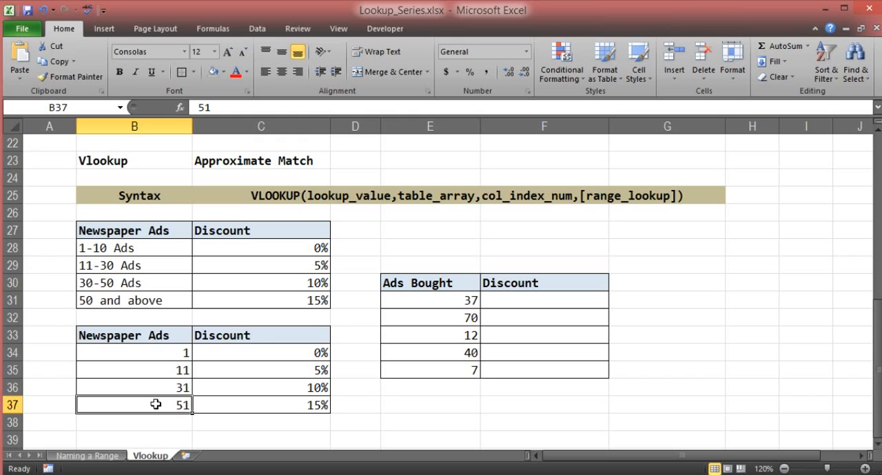
{"action": "left_click", "coordinate": [173, 388]}
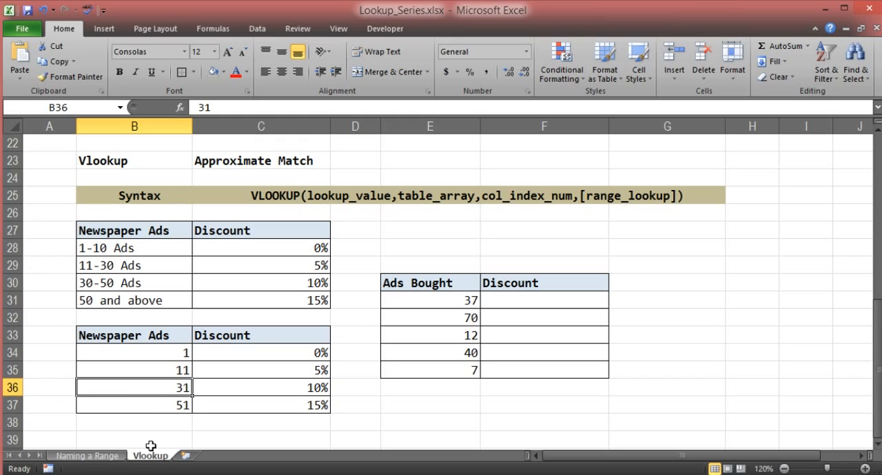
{"action": "left_click", "coordinate": [216, 388]}
{"action": "left_click", "coordinate": [165, 388]}
{"action": "left_click", "coordinate": [170, 405]}
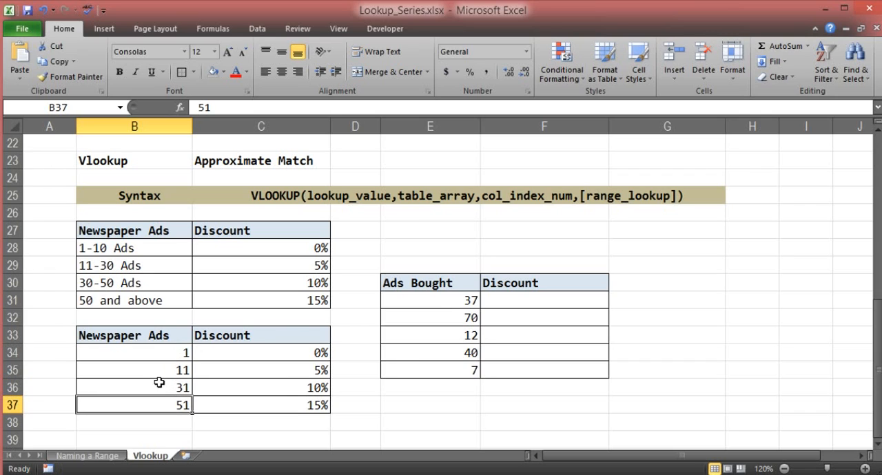
{"action": "left_click", "coordinate": [159, 387]}
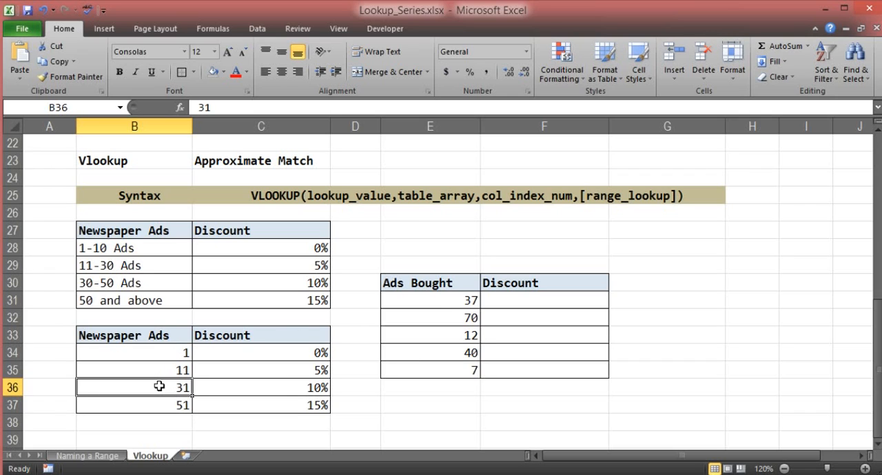
{"action": "left_click", "coordinate": [201, 391]}
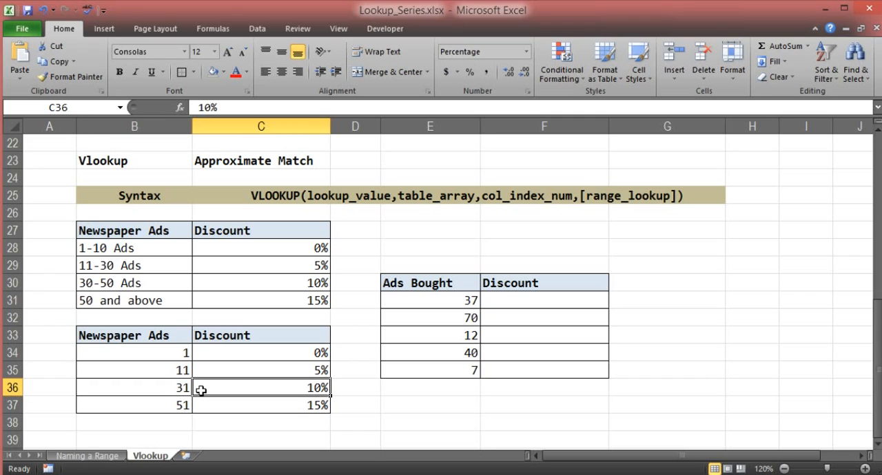
{"action": "left_click", "coordinate": [460, 300]}
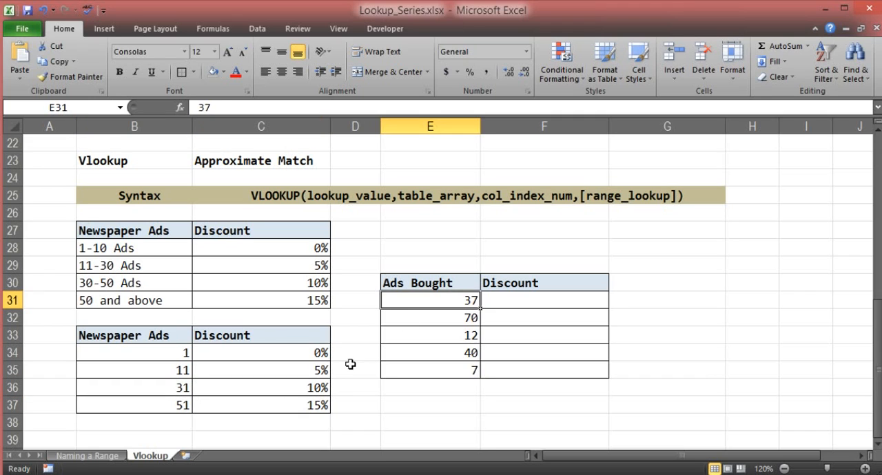
Step: Enter the approximate-match formula =VLOOKUP(E31,B34:C37,2,1) in cell F31 of the Discount column
{"action": "left_click", "coordinate": [522, 300]}
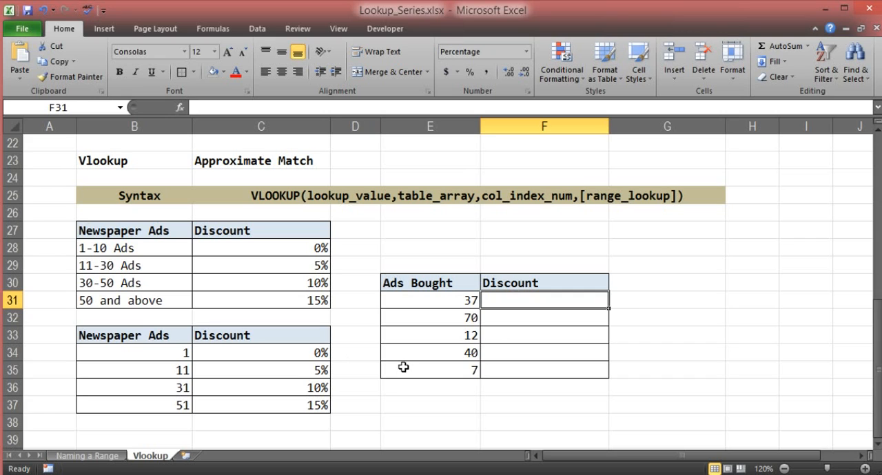
{"action": "type", "text": "=vl"}
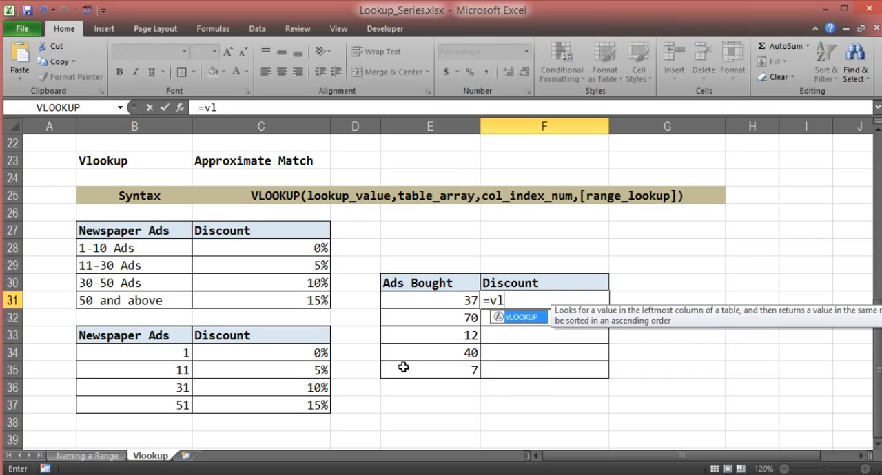
{"action": "type", "text": "ook"}
{"action": "double_click", "coordinate": [514, 318]}
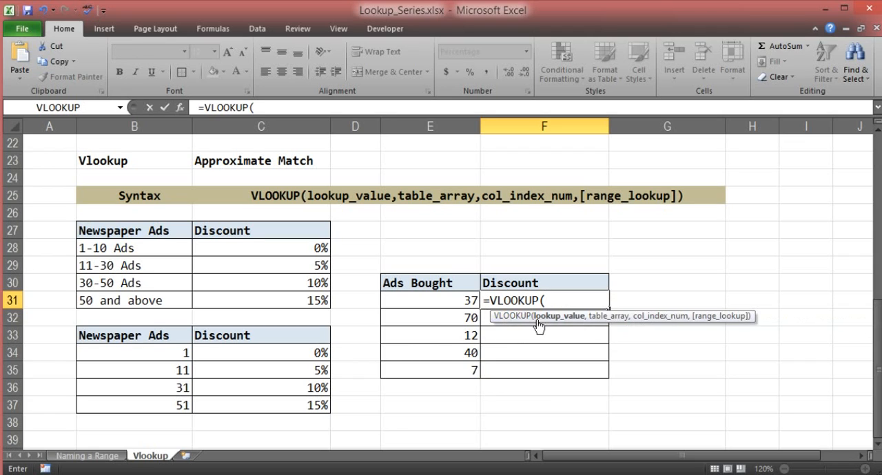
{"action": "left_click", "coordinate": [466, 301]}
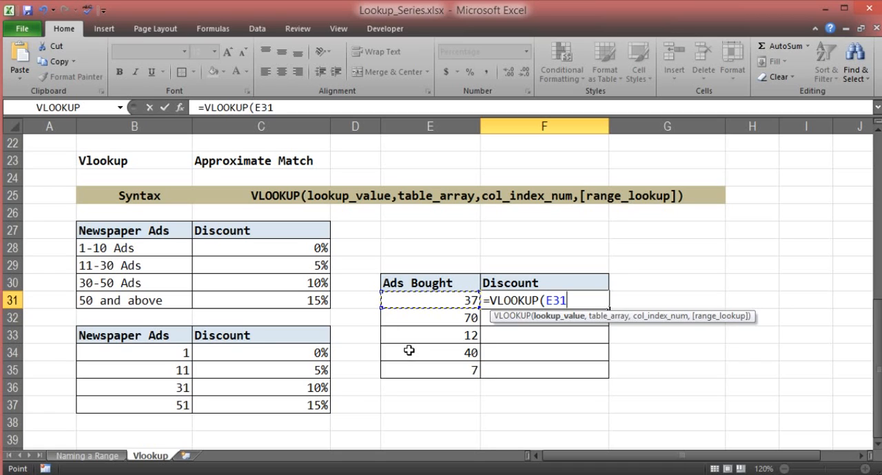
{"action": "type", "text": ","}
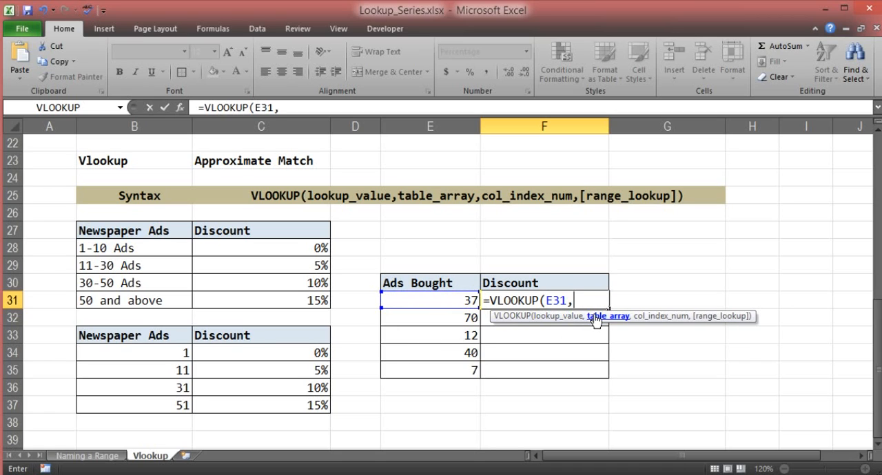
{"action": "left_click_drag", "start_coordinate": [175, 353], "coordinate": [230, 401]}
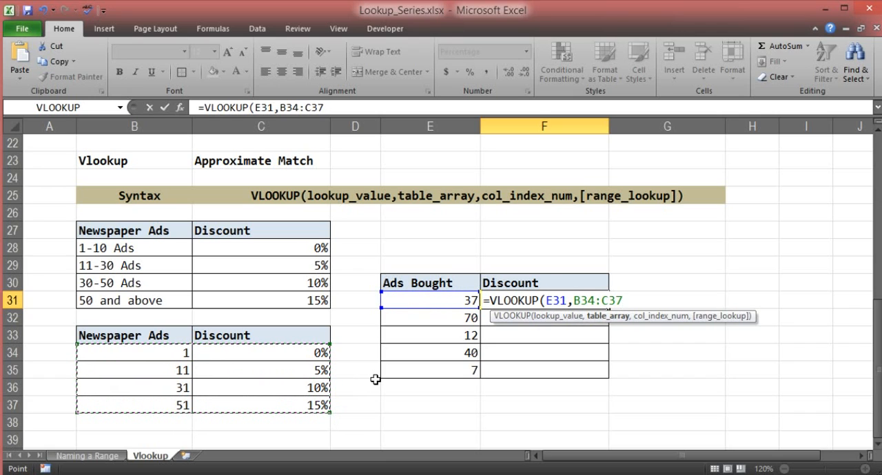
{"action": "type", "text": ",2"}
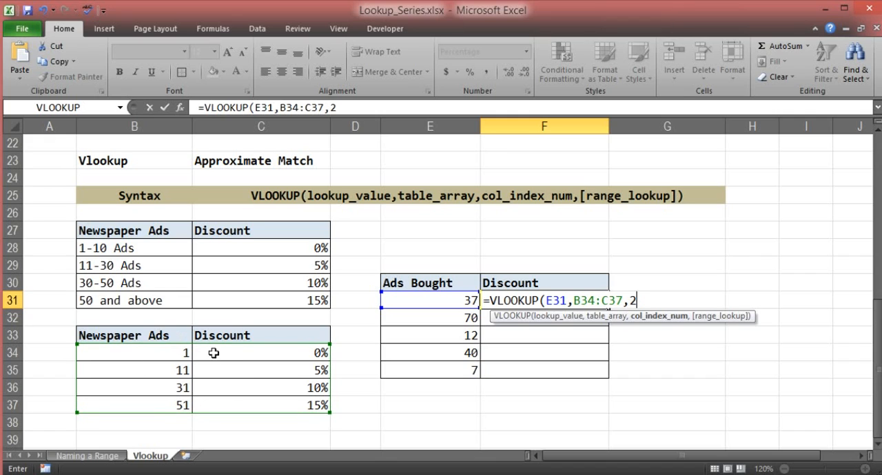
{"action": "type", "text": ",1"}
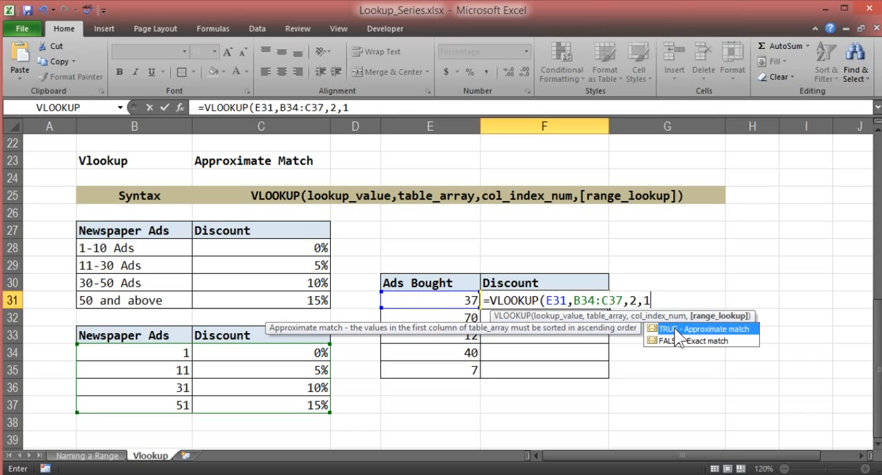
{"action": "key", "text": "Return"}
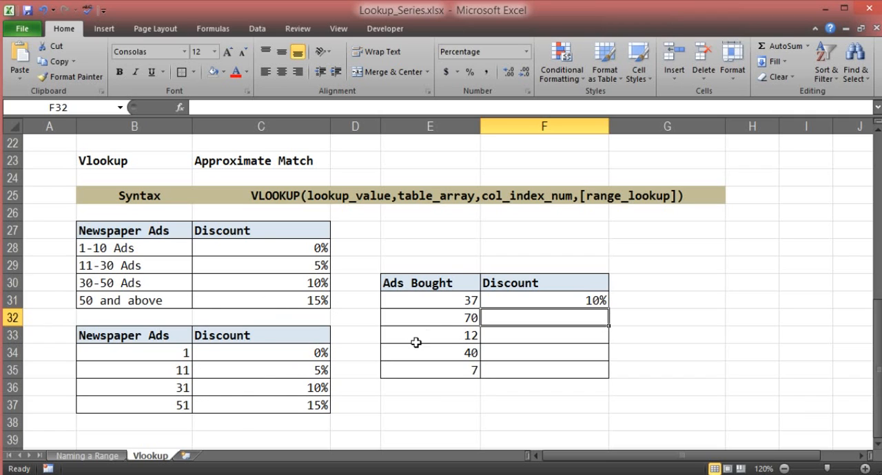
Step: Try filling the F31 formula down to F32, check the copied formula's table range, and clear F32
{"action": "left_click", "coordinate": [506, 302]}
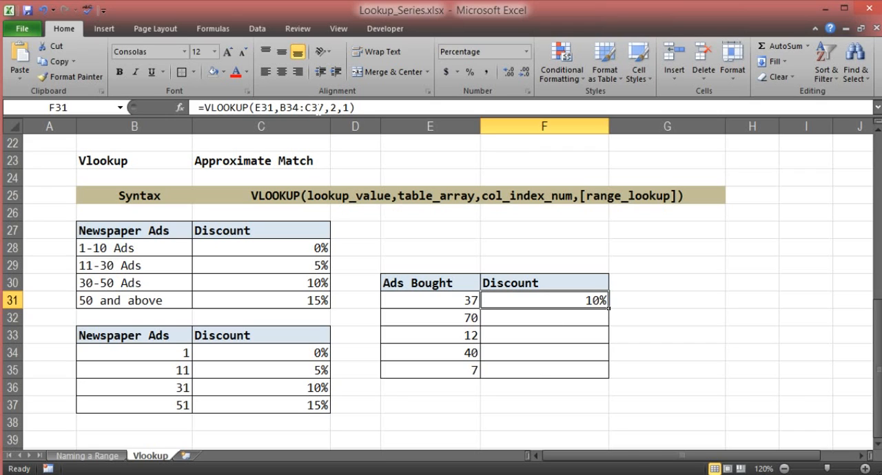
{"action": "left_click_drag", "start_coordinate": [323, 107], "coordinate": [279, 108]}
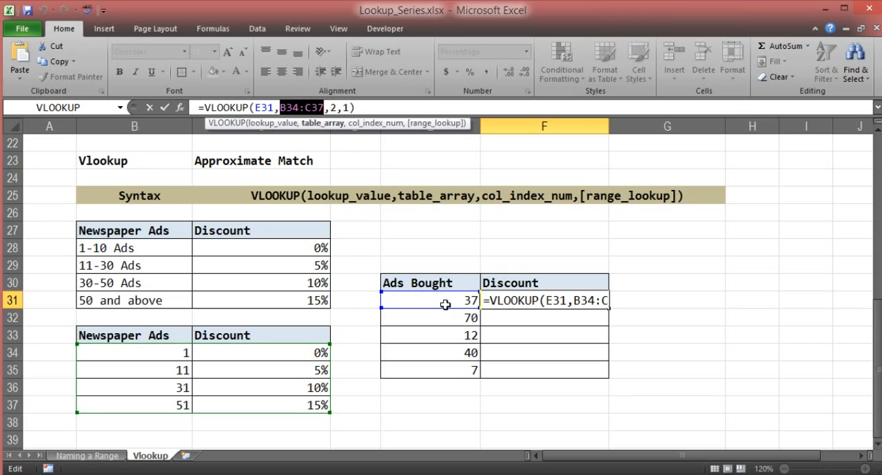
{"action": "key", "text": "ctrl+Return"}
{"action": "left_click_drag", "start_coordinate": [610, 309], "coordinate": [607, 325]}
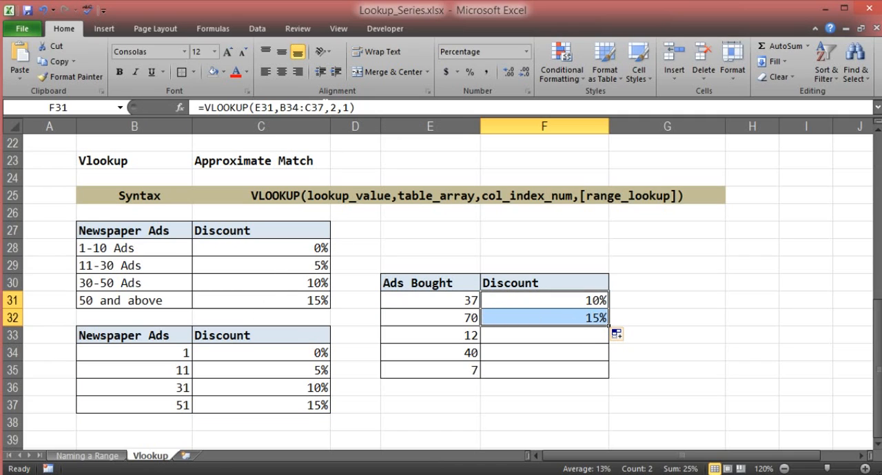
{"action": "double_click", "coordinate": [517, 321]}
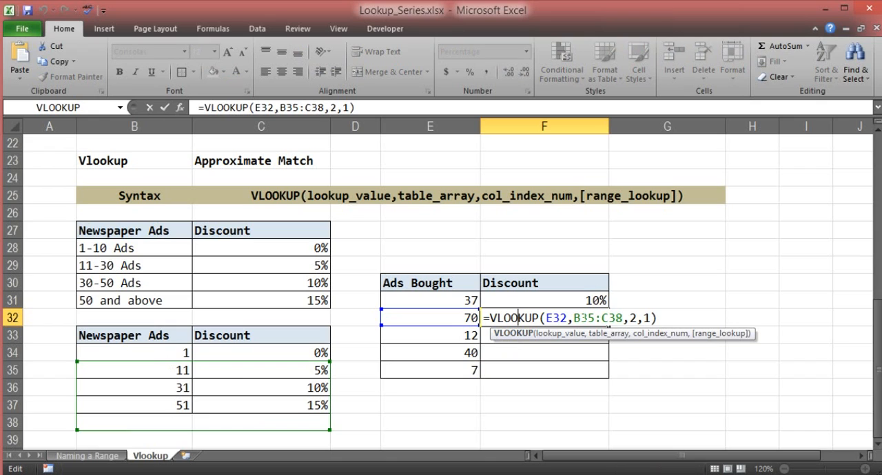
{"action": "key", "text": "ctrl+Return"}
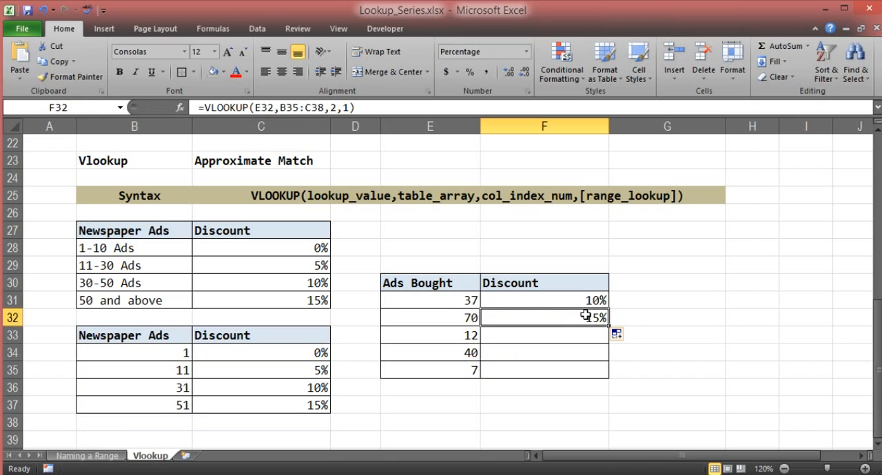
{"action": "key", "text": "Delete"}
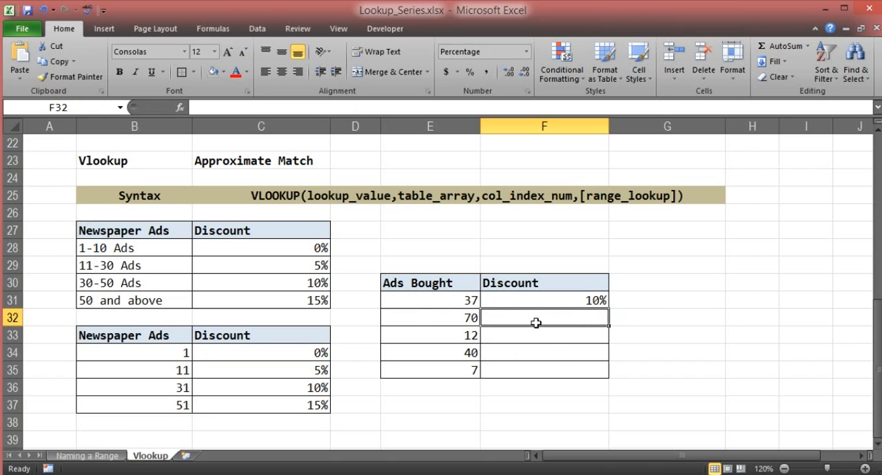
Step: Make the table range in the F31 formula absolute so it reads =VLOOKUP(E31,$B$34:$C$37,2,1)
{"action": "left_click", "coordinate": [532, 298]}
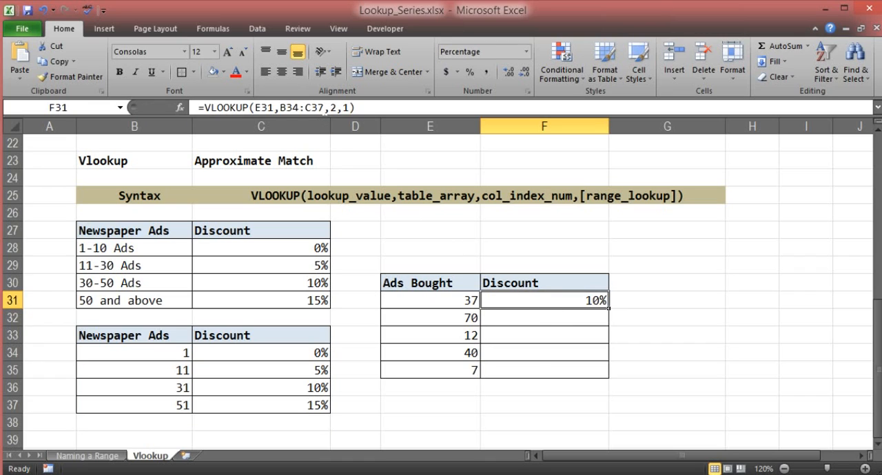
{"action": "left_click_drag", "start_coordinate": [325, 107], "coordinate": [287, 108]}
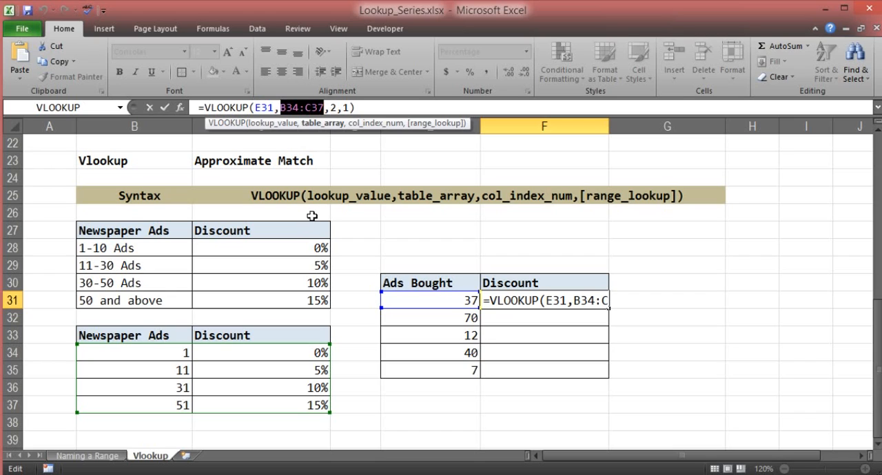
{"action": "key", "text": "F4"}
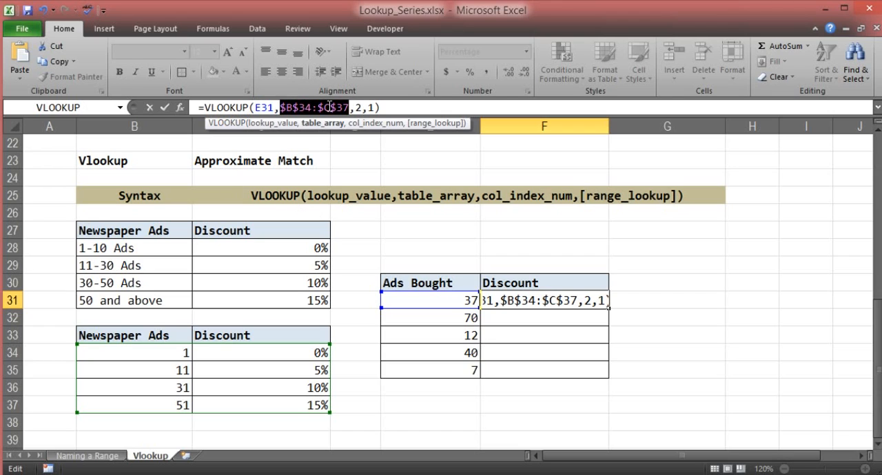
{"action": "key", "text": "Return"}
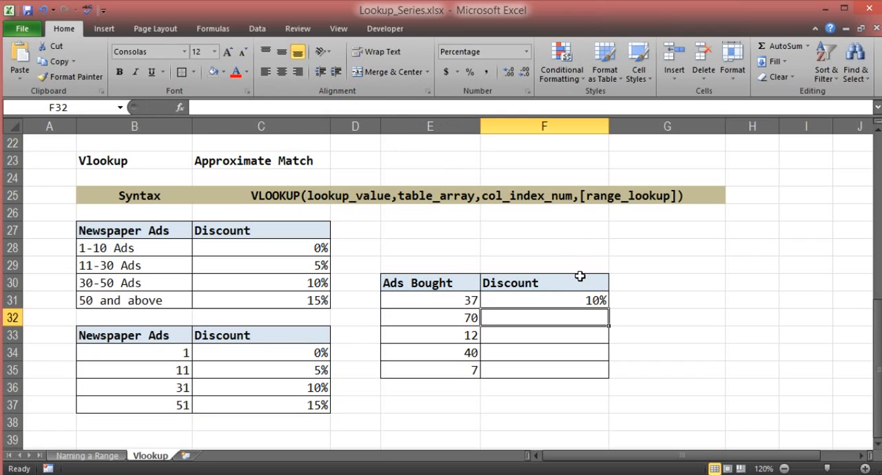
Step: Fill the F31 discount formula down through F35 for the remaining Ads Bought values
{"action": "left_click", "coordinate": [556, 300]}
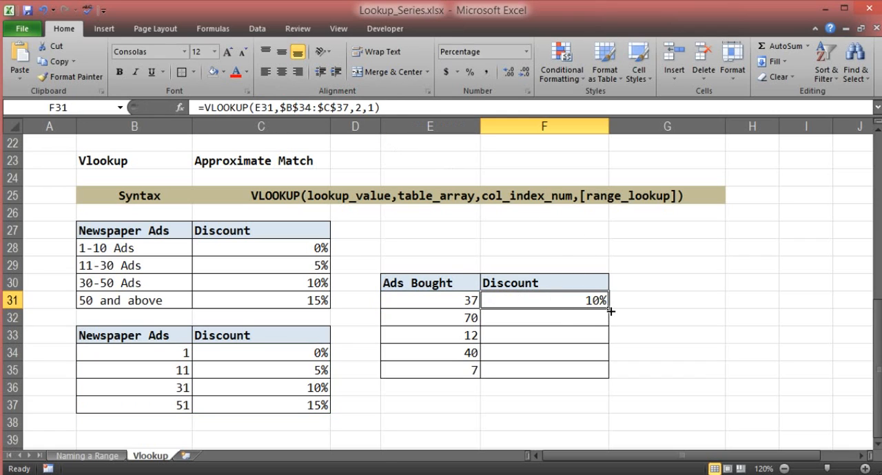
{"action": "left_click_drag", "start_coordinate": [610, 311], "coordinate": [573, 346]}
{"action": "left_click", "coordinate": [572, 315]}
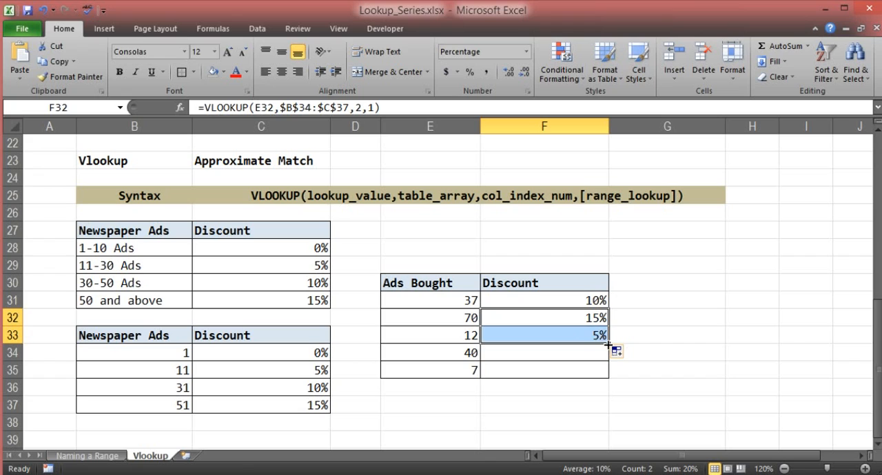
{"action": "left_click_drag", "start_coordinate": [607, 346], "coordinate": [613, 362]}
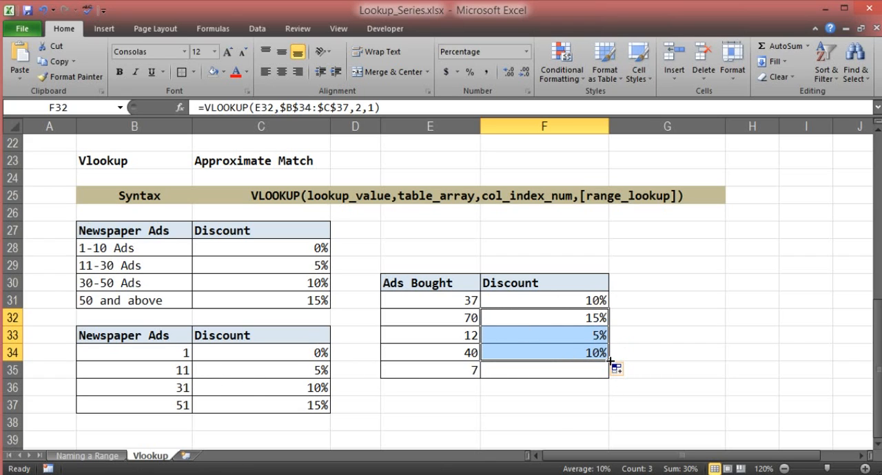
{"action": "left_click_drag", "start_coordinate": [610, 361], "coordinate": [614, 376]}
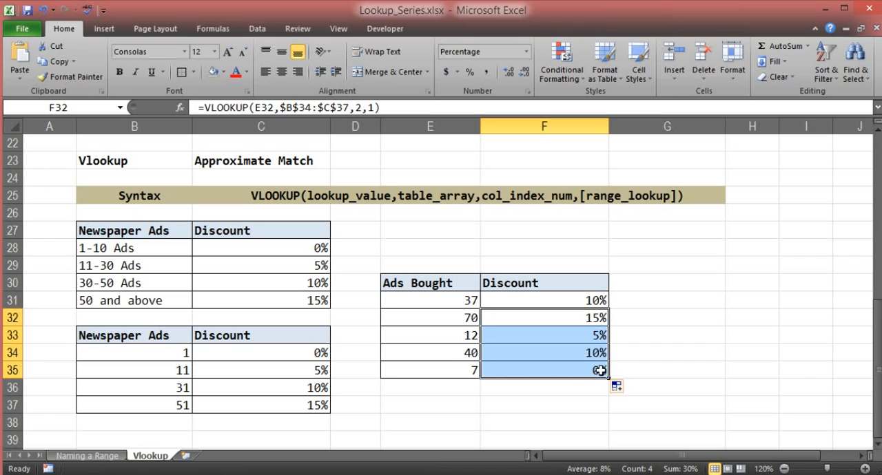
{"action": "left_click", "coordinate": [539, 399]}
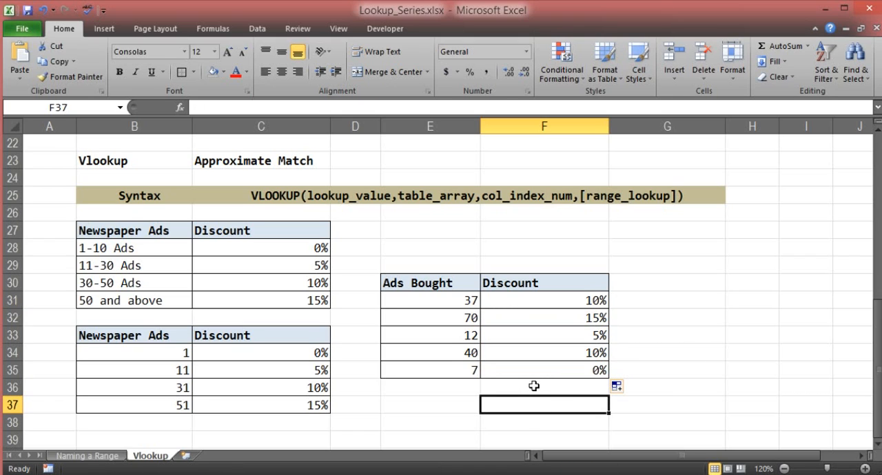